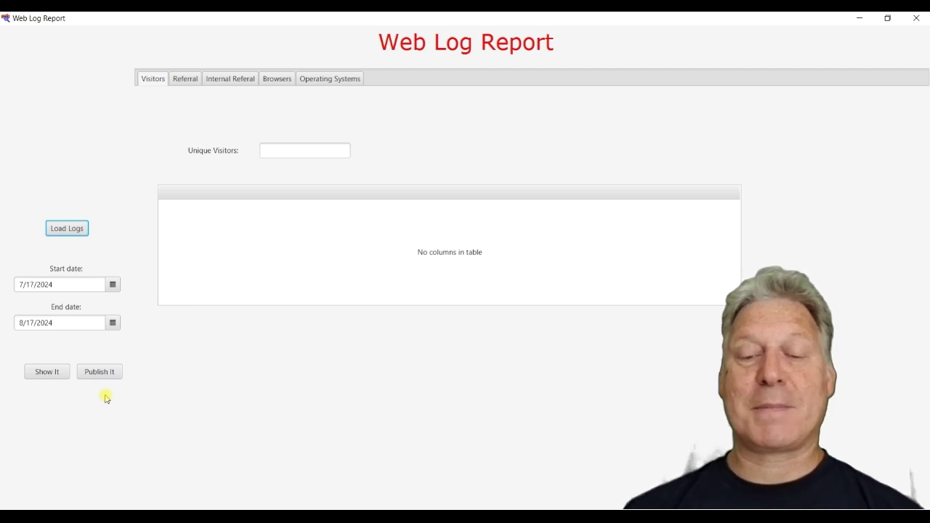
Load the log file test.txt from Documents > 1 Logs into Web Log Report
{"action": "left_click", "coordinate": [71, 229]}
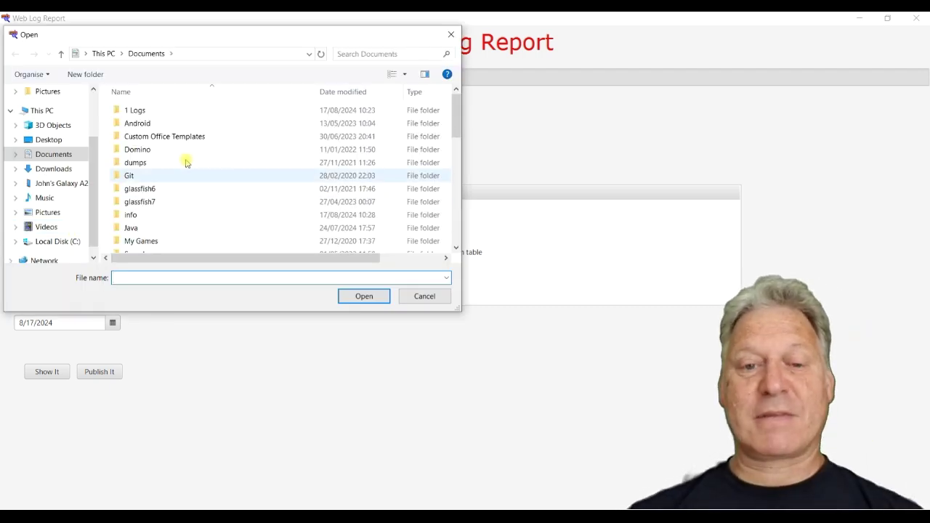
{"action": "double_click", "coordinate": [137, 109]}
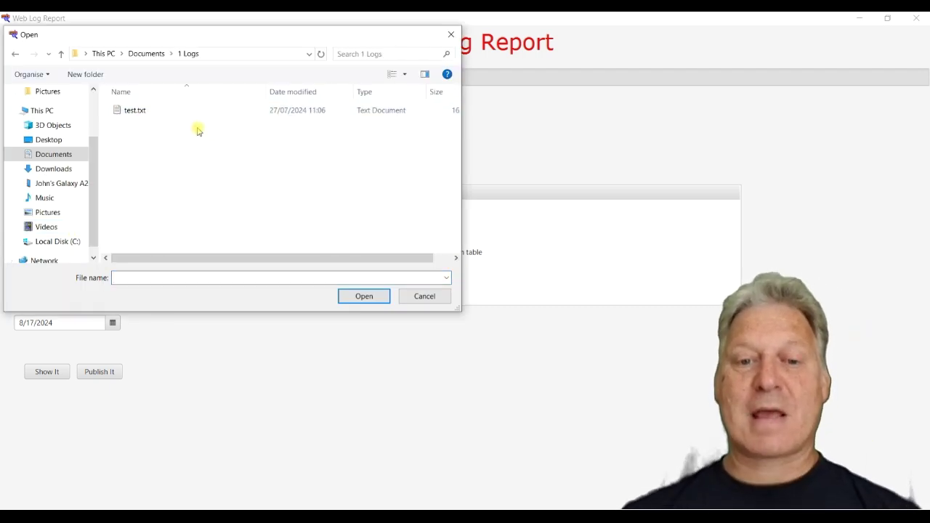
{"action": "left_click", "coordinate": [140, 115]}
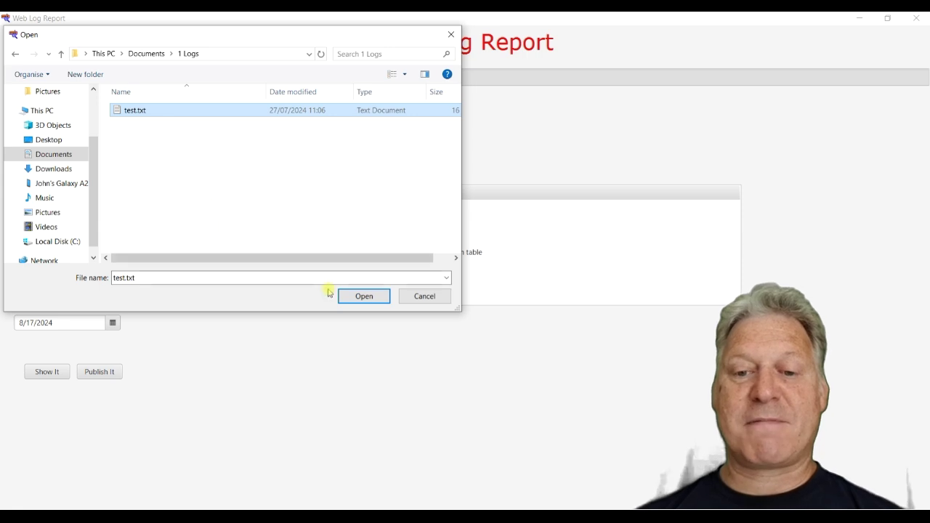
{"action": "left_click", "coordinate": [363, 298]}
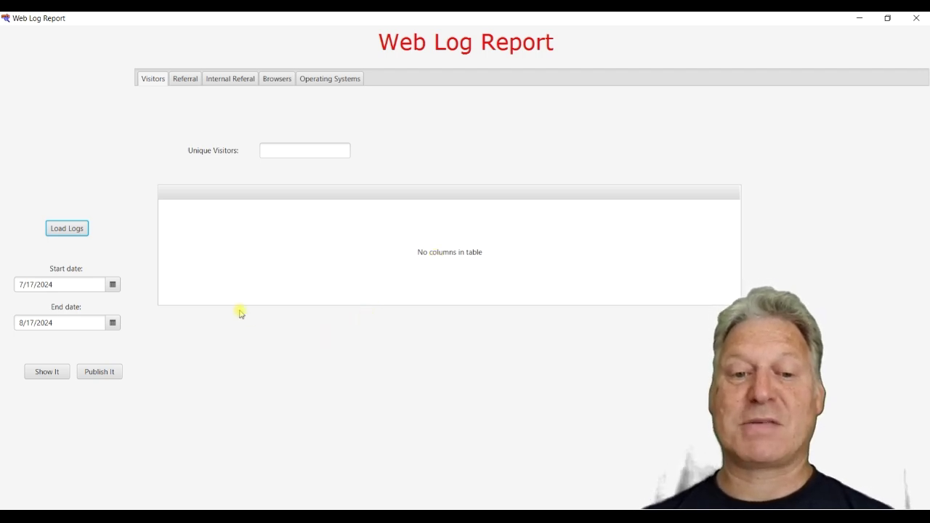
Set the date range from 6/1/2022 to 6/30/2022 using the calendar pickers
{"action": "left_click", "coordinate": [114, 287]}
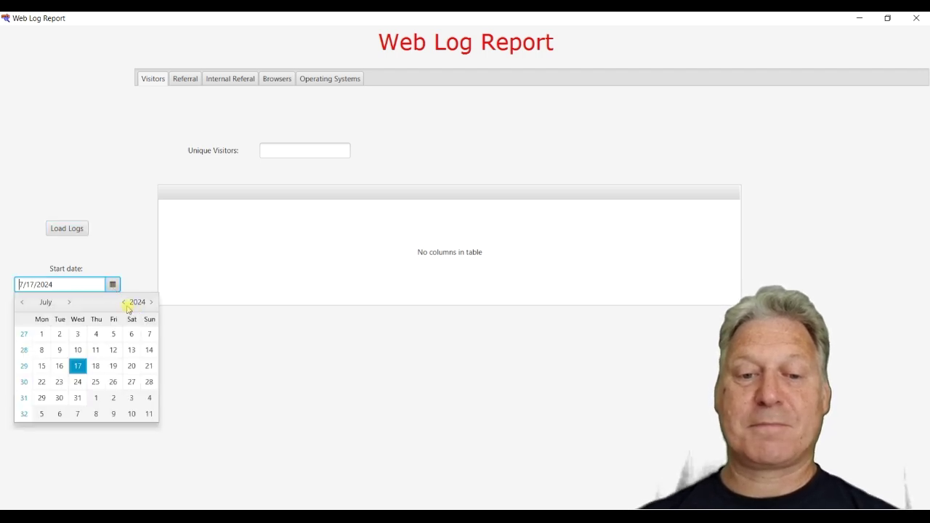
{"action": "left_click", "coordinate": [124, 302]}
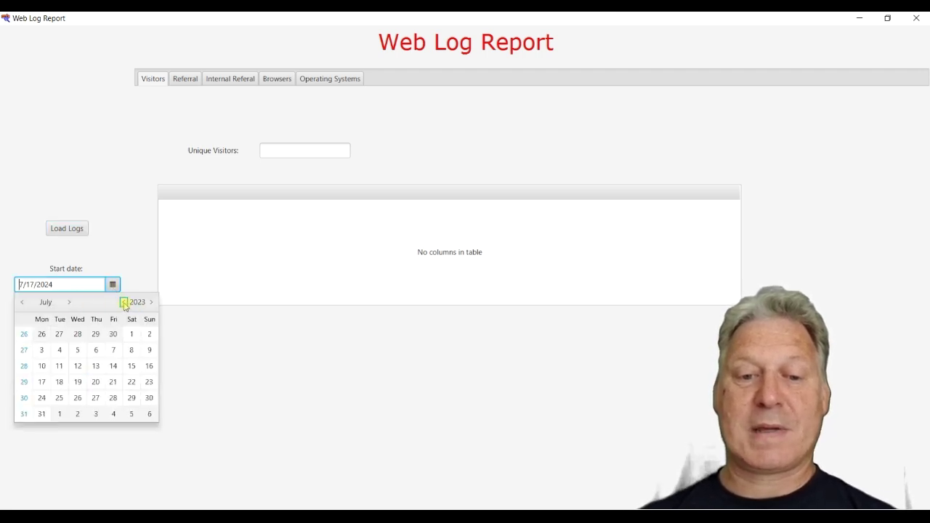
{"action": "left_click", "coordinate": [124, 302]}
{"action": "left_click", "coordinate": [23, 302]}
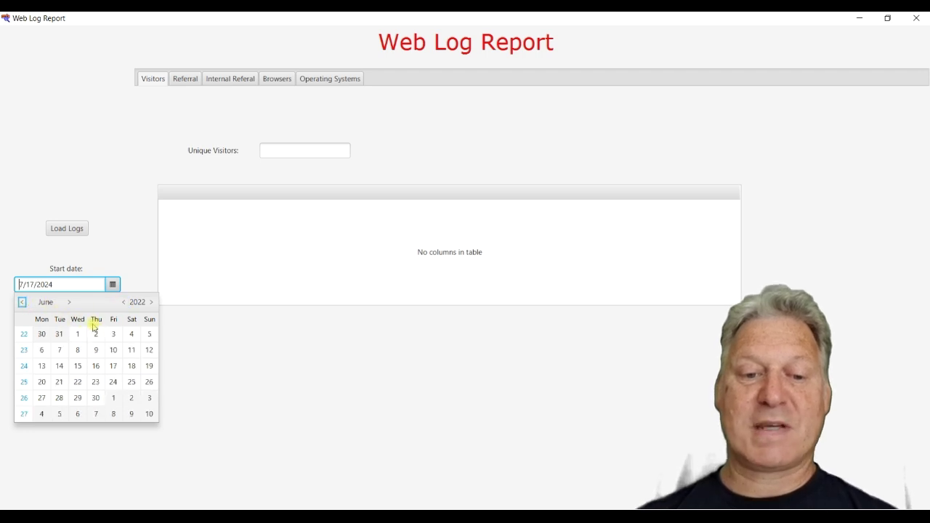
{"action": "left_click", "coordinate": [79, 334]}
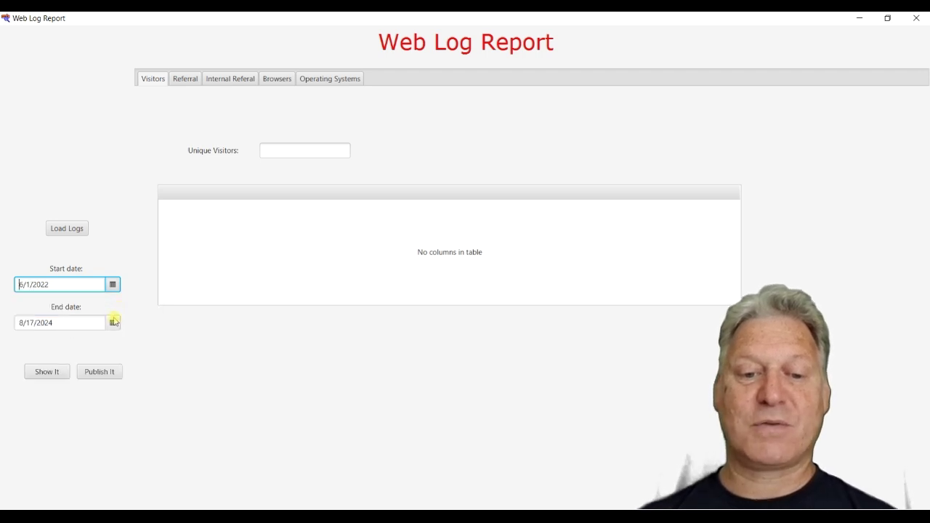
{"action": "left_click", "coordinate": [112, 323]}
{"action": "left_click", "coordinate": [124, 341]}
{"action": "left_click", "coordinate": [124, 340]}
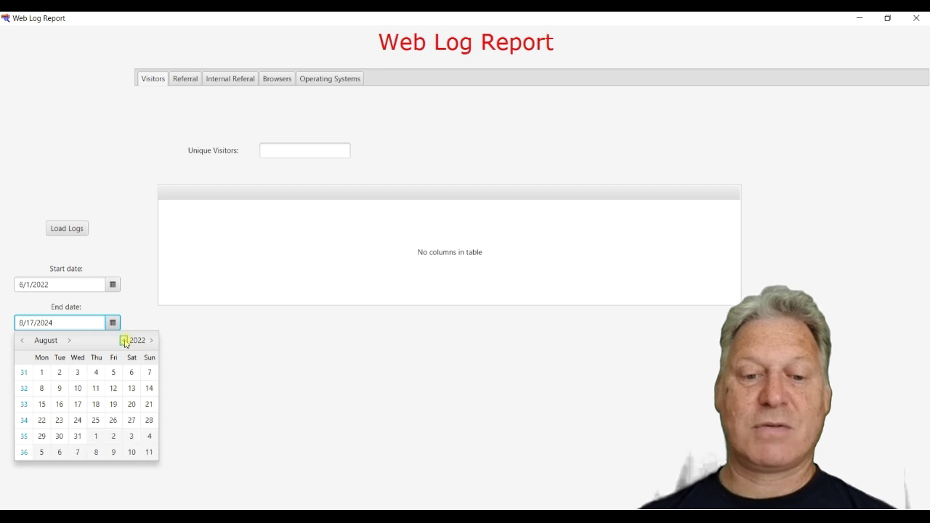
{"action": "left_click", "coordinate": [22, 341]}
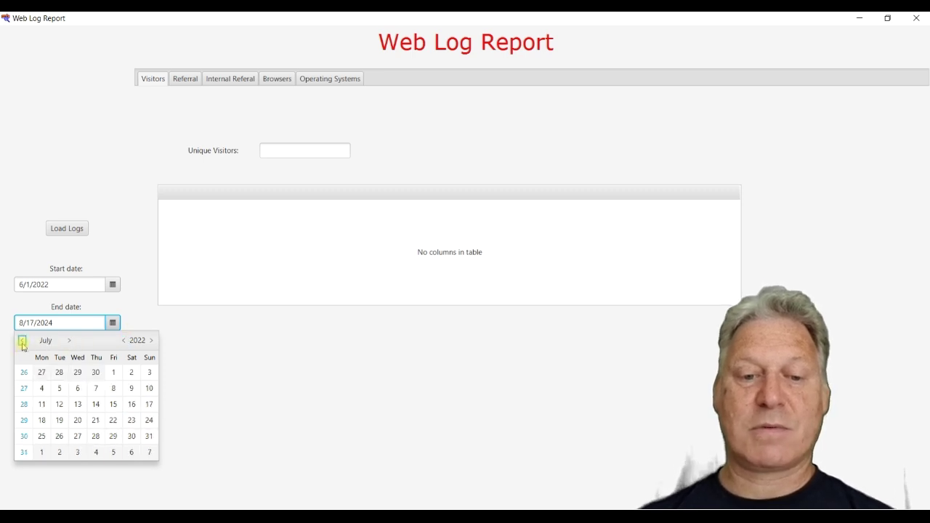
{"action": "left_click", "coordinate": [95, 372]}
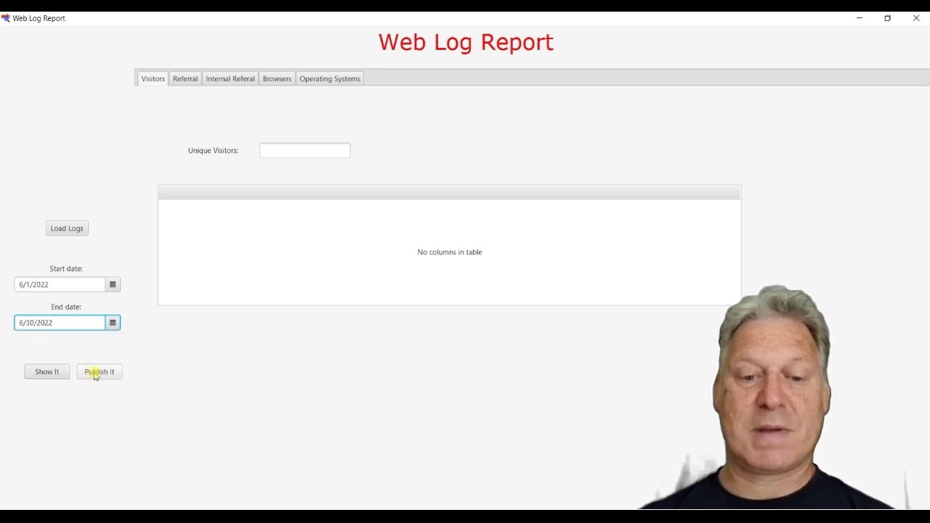
Generate the June report showing 2956 unique visitors and per-URI request counts
{"action": "left_click", "coordinate": [53, 378]}
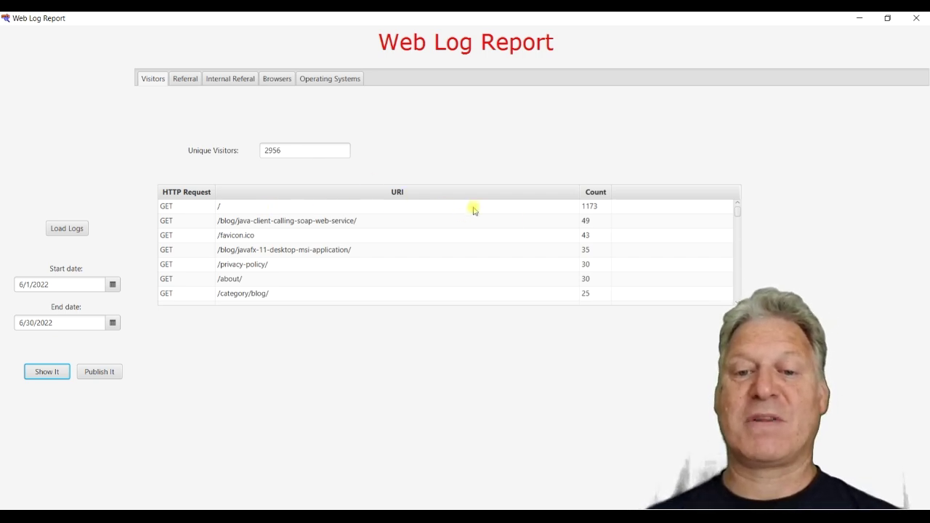
{"action": "left_click", "coordinate": [737, 287]}
{"action": "left_click", "coordinate": [737, 287]}
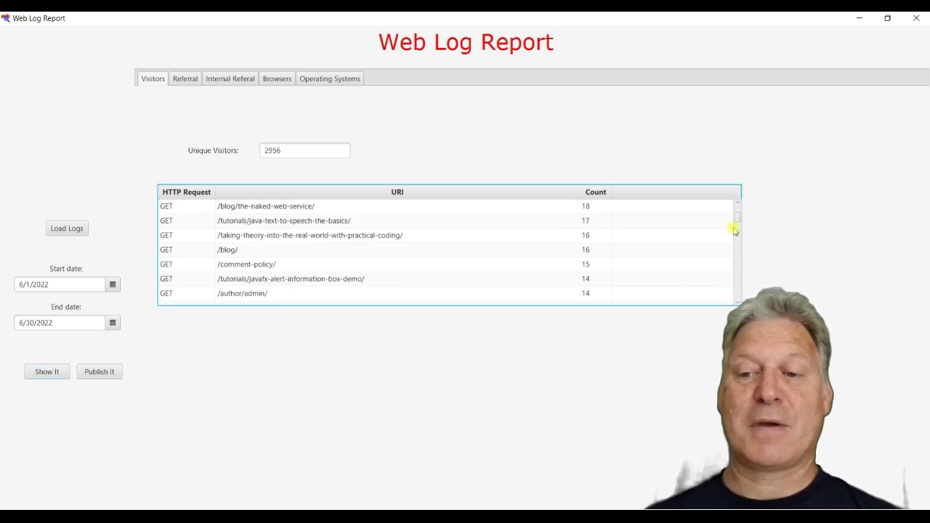
{"action": "left_click_drag", "start_coordinate": [737, 224], "coordinate": [733, 202]}
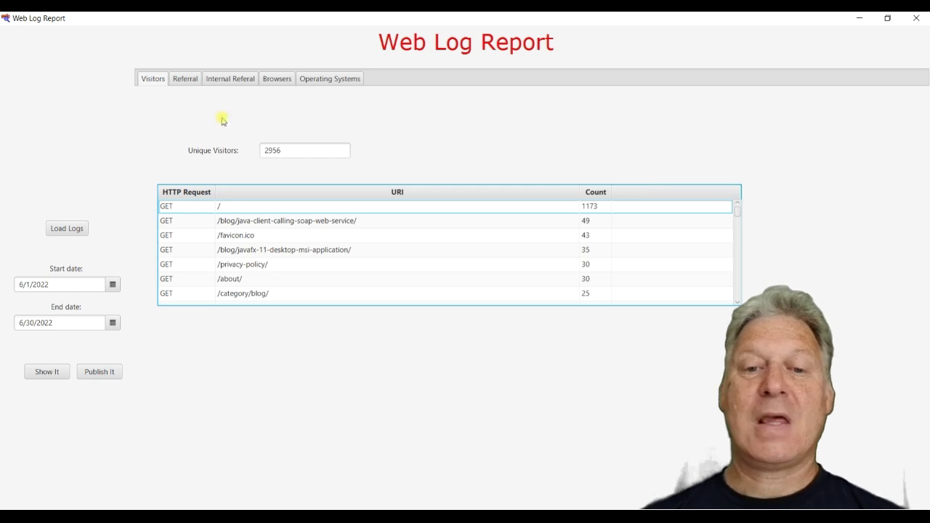
Show the Internal Referal report and page through its softwarepulse.co.uk referrer rows
{"action": "left_click", "coordinate": [186, 81]}
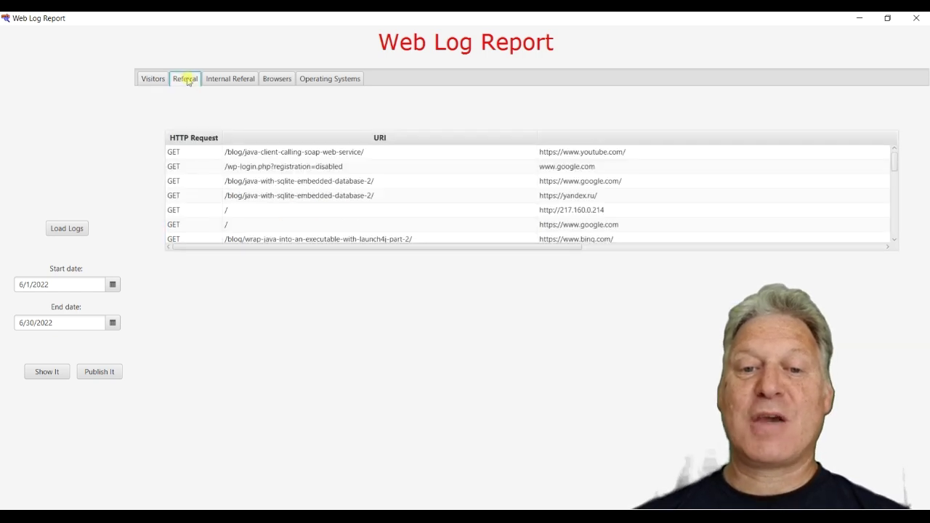
{"action": "left_click", "coordinate": [897, 231]}
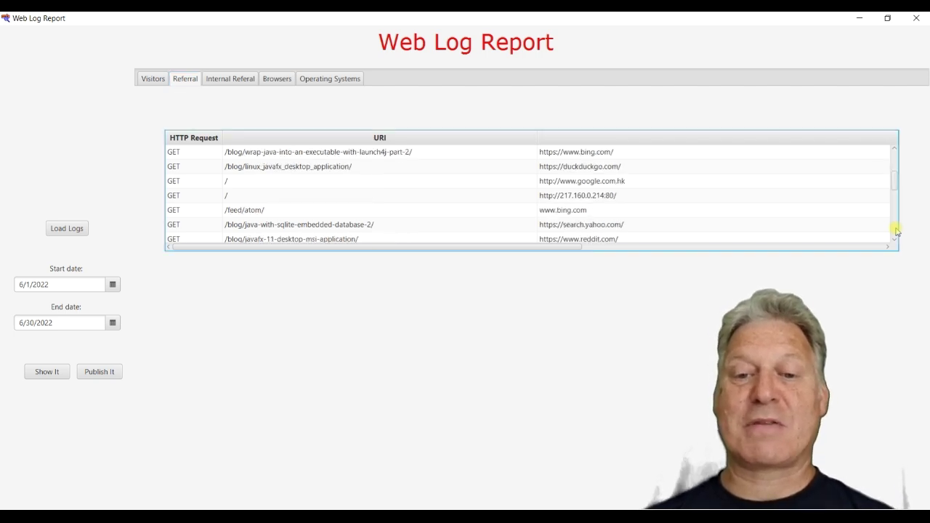
{"action": "left_click", "coordinate": [897, 231]}
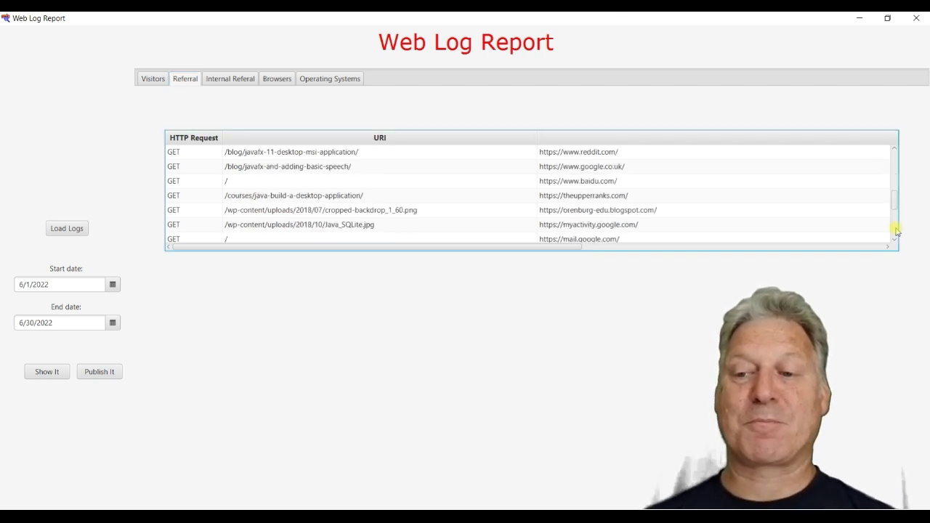
{"action": "left_click", "coordinate": [896, 231]}
{"action": "left_click", "coordinate": [894, 186]}
{"action": "left_click_drag", "start_coordinate": [894, 187], "coordinate": [892, 144]}
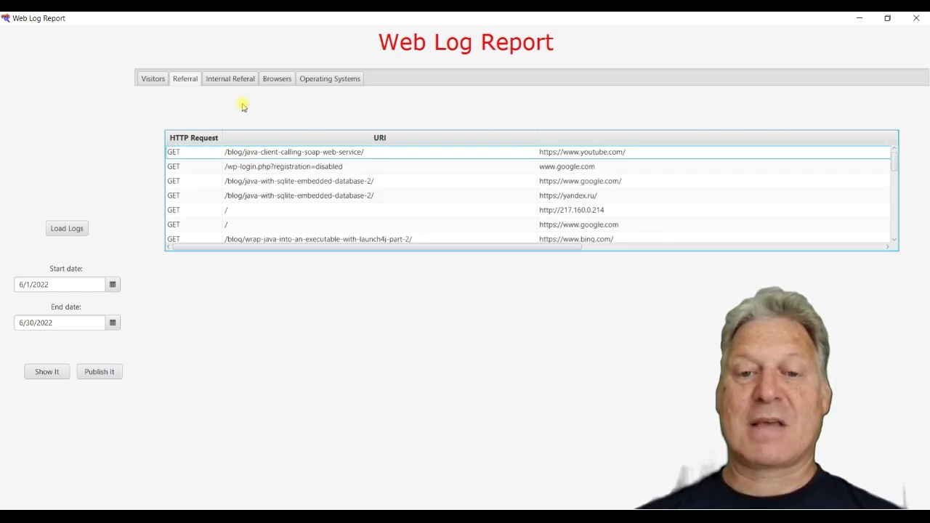
{"action": "left_click", "coordinate": [235, 81]}
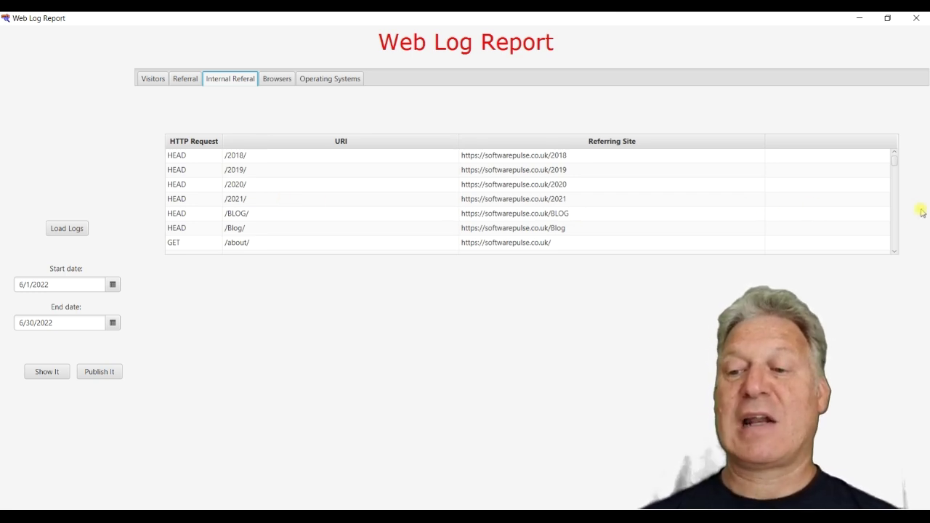
{"action": "left_click", "coordinate": [896, 231]}
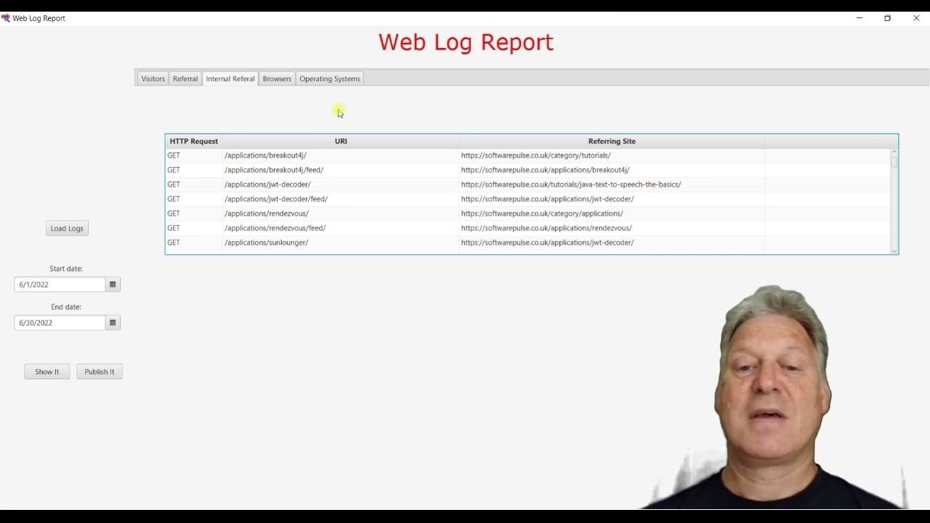
Review the Browsers and Operating Systems breakdowns, Windows leading at 2550, and publish to PDF
{"action": "left_click", "coordinate": [278, 82]}
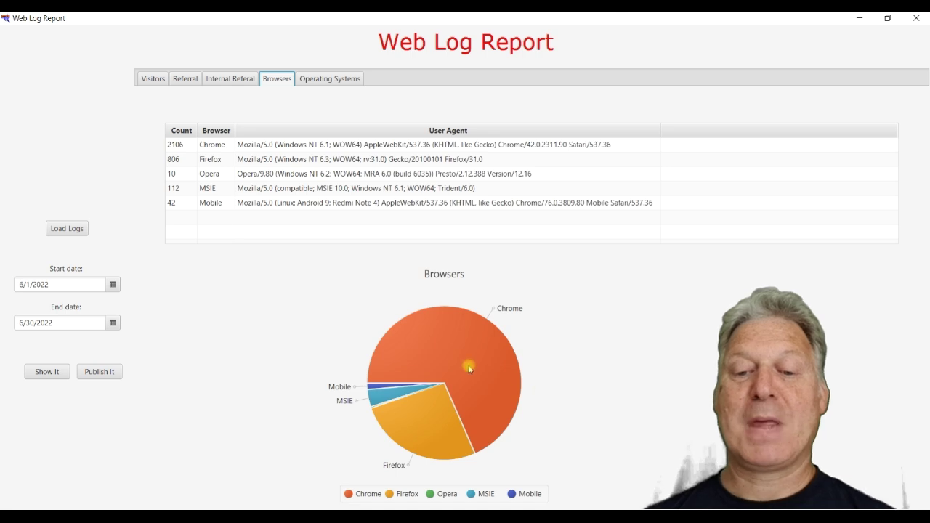
{"action": "left_click", "coordinate": [339, 81]}
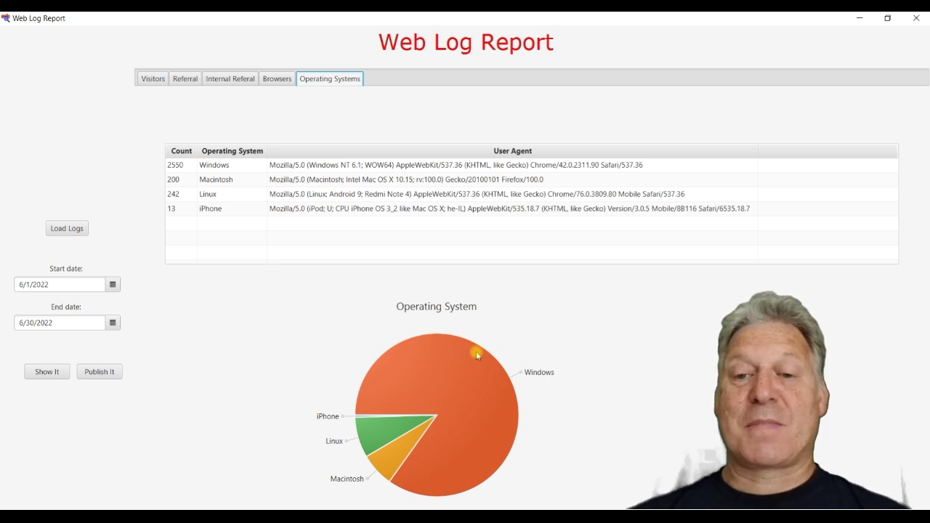
{"action": "left_click", "coordinate": [98, 372]}
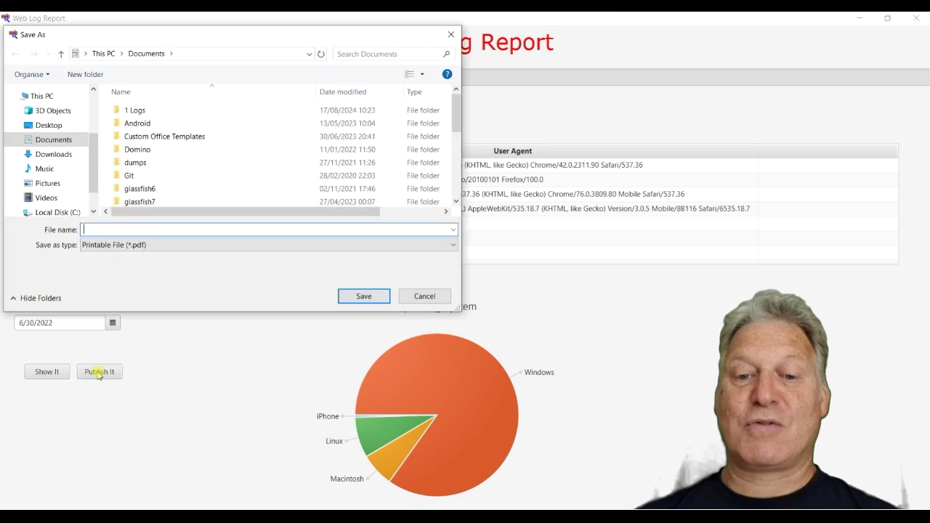
Save the published report as rpt1.pdf in the 1 Logs folder
{"action": "double_click", "coordinate": [138, 111]}
{"action": "left_click", "coordinate": [141, 230]}
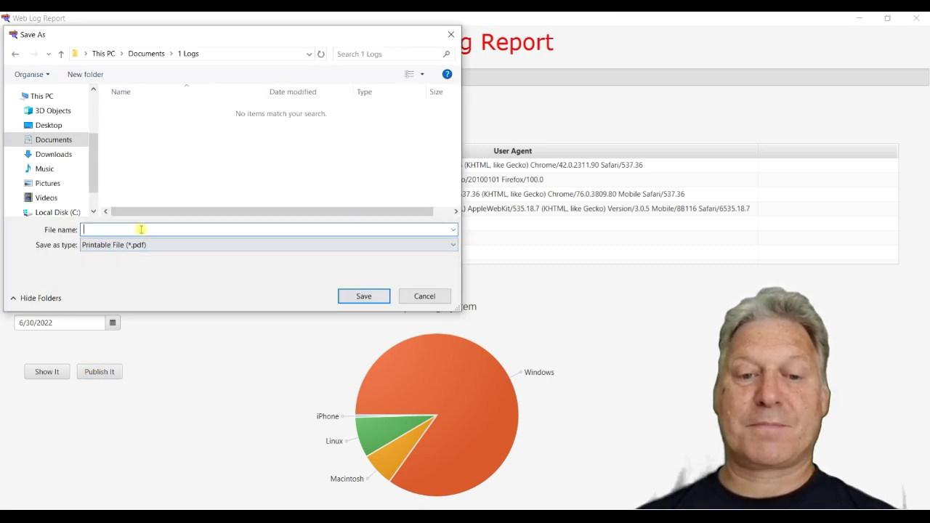
{"action": "type", "text": "rpt1"}
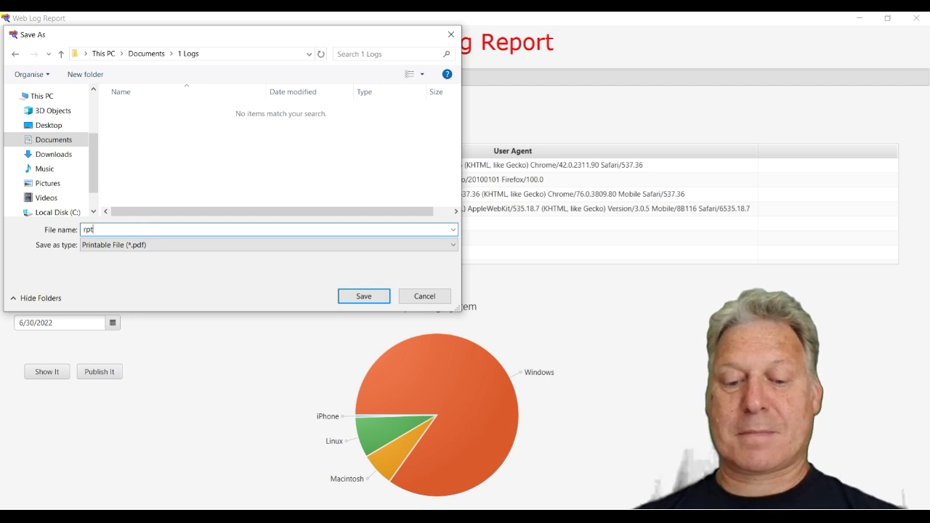
{"action": "left_click", "coordinate": [345, 301]}
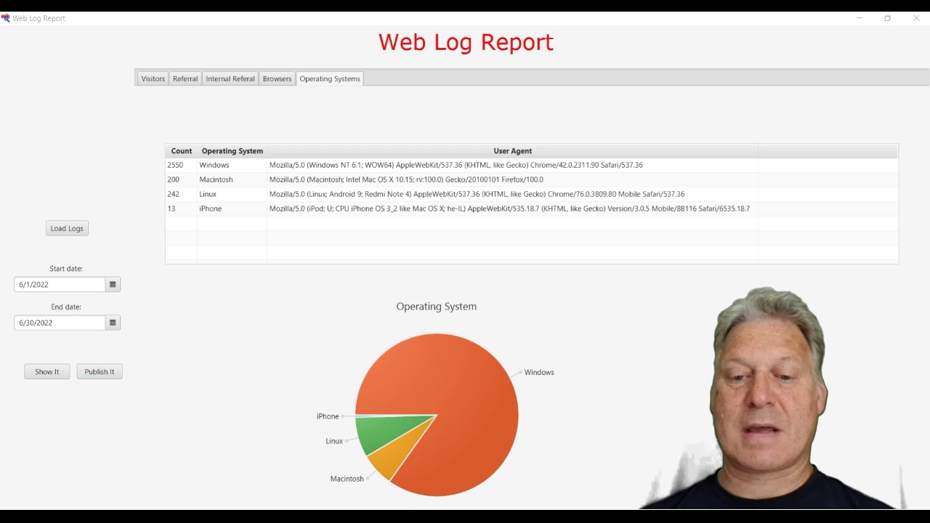
Confirm rpt1.pdf exists in Documents > 1 Logs using File Explorer
{"action": "key", "text": "super+e"}
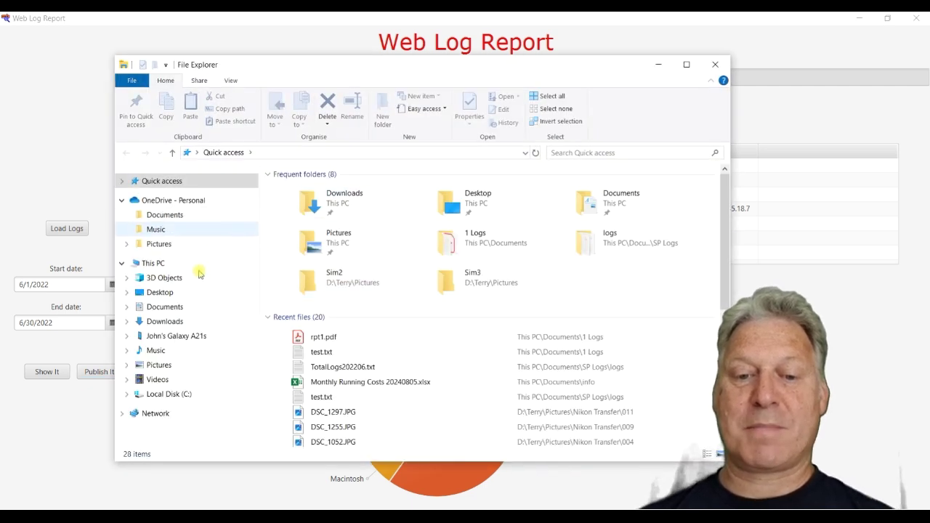
{"action": "left_click", "coordinate": [164, 307]}
{"action": "left_click", "coordinate": [305, 192]}
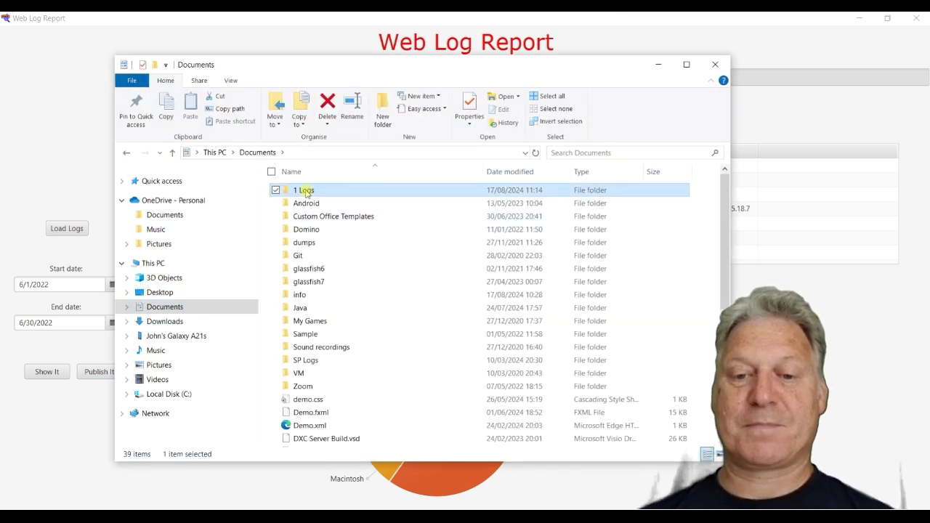
{"action": "double_click", "coordinate": [305, 192]}
{"action": "left_click", "coordinate": [322, 190]}
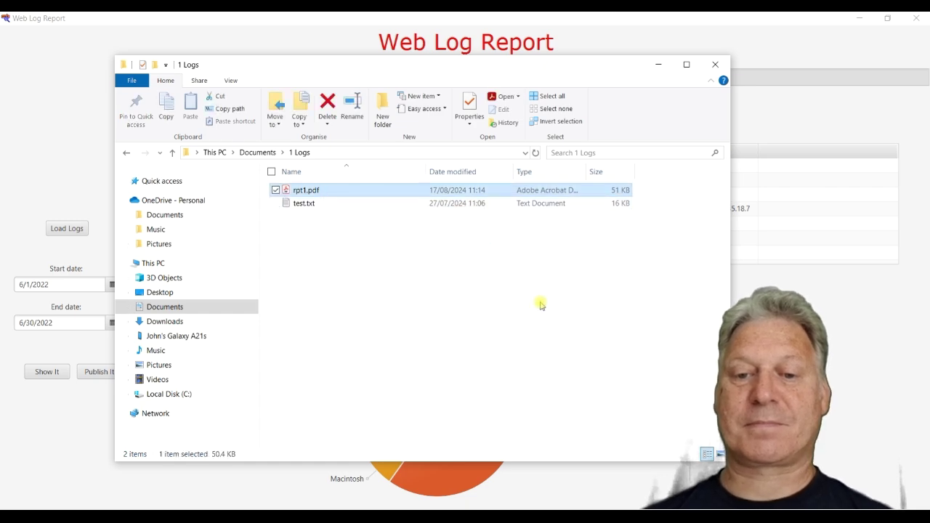
Open rpt1.pdf in Acrobat and scroll through its five report pages
{"action": "key", "text": "Return"}
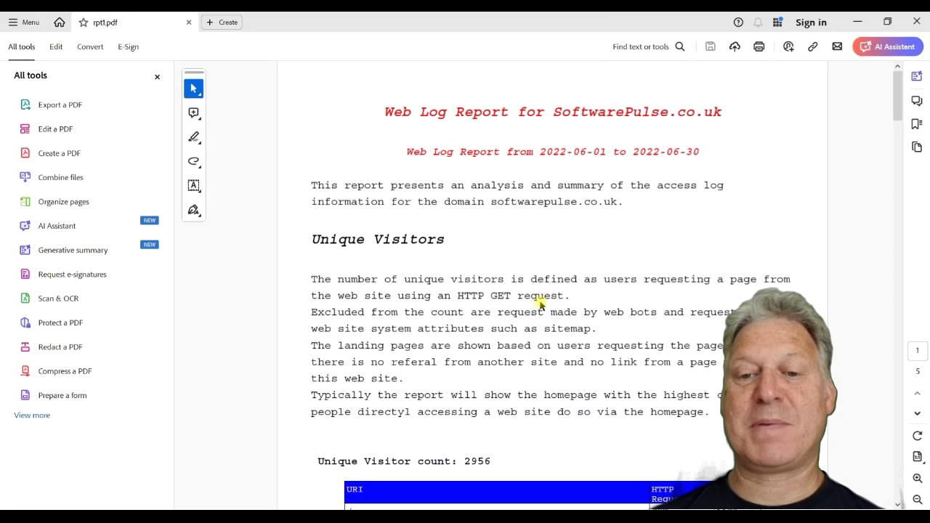
{"action": "scroll", "coordinate": [540, 305], "scroll_direction": "down", "scroll_amount": 15}
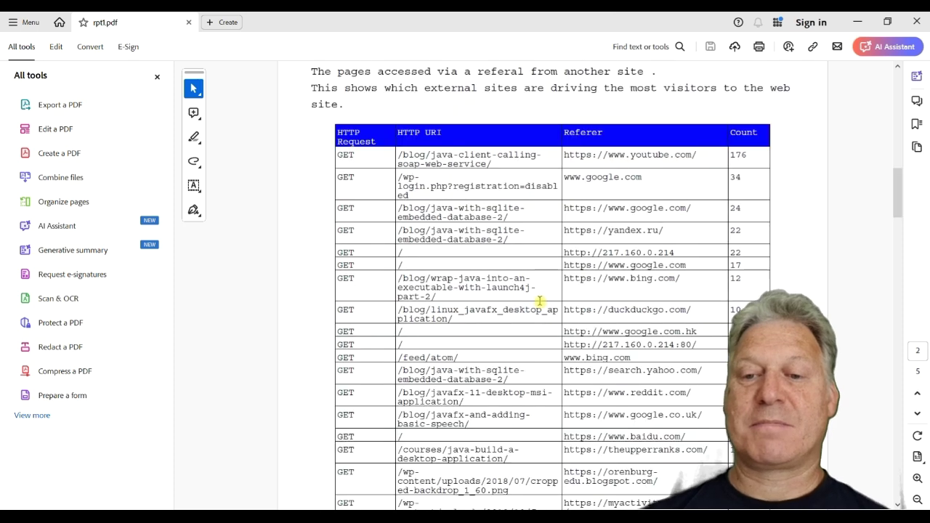
{"action": "scroll", "coordinate": [540, 305], "scroll_direction": "down", "scroll_amount": 10}
{"action": "scroll", "coordinate": [540, 301], "scroll_direction": "down", "scroll_amount": 20}
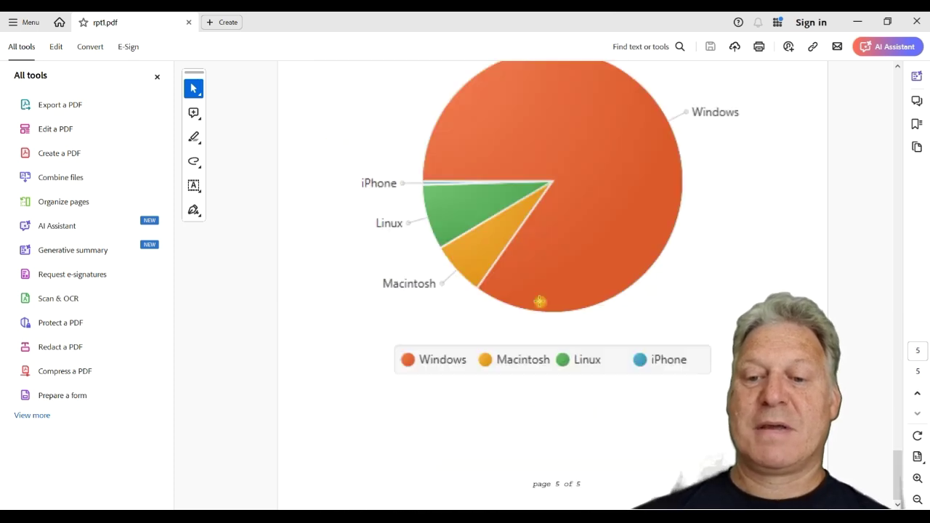
{"action": "scroll", "coordinate": [540, 301], "scroll_direction": "up", "scroll_amount": 20}
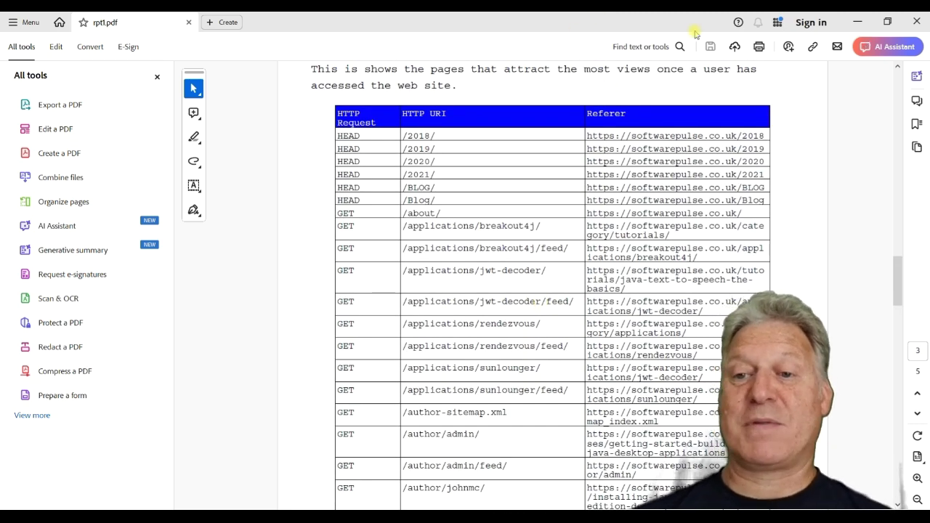
Close Acrobat to return to the 1 Logs folder listing rpt1.pdf
{"action": "left_click", "coordinate": [912, 22]}
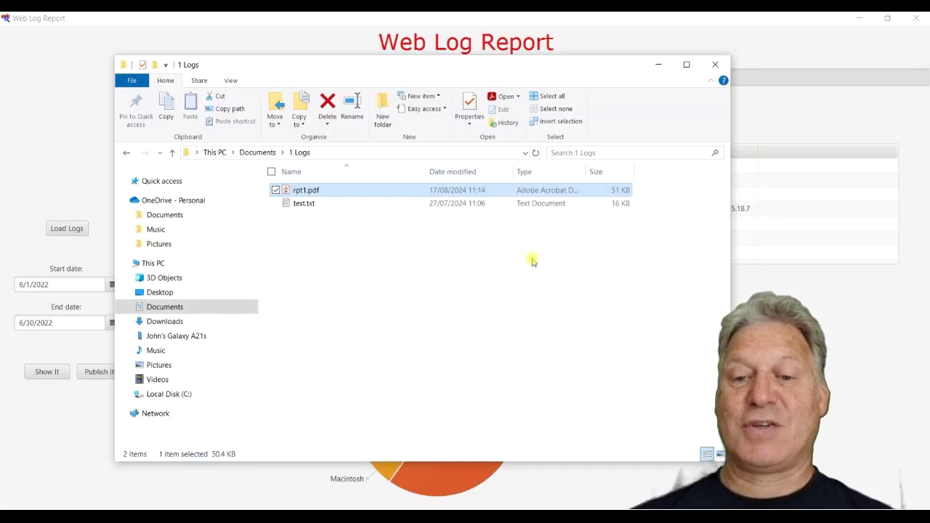